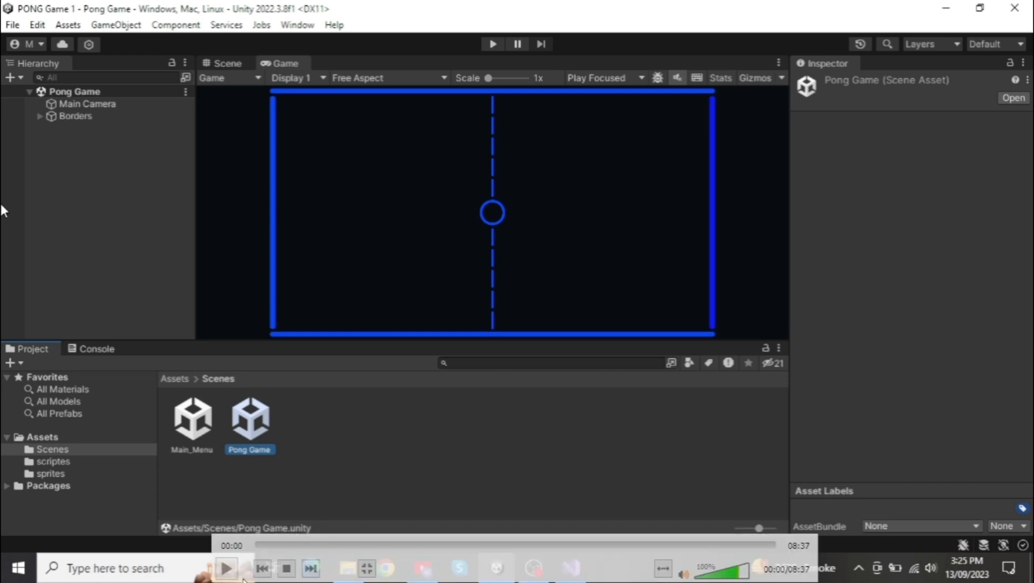
# - Create an empty game object named Ball in the Pong Game scene
pyautogui.rightClick(68, 182)
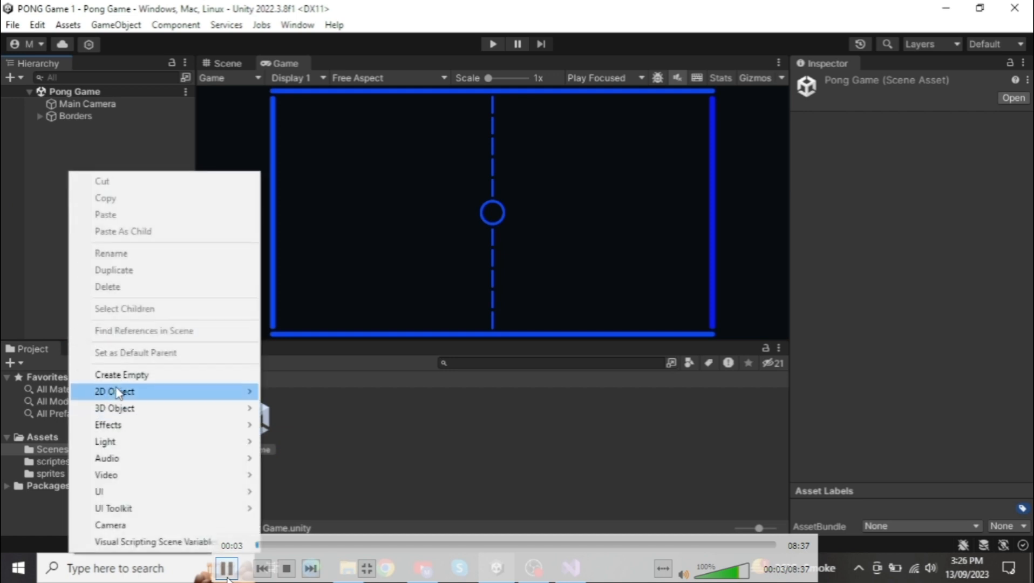
pyautogui.click(121, 374)
pyautogui.write('Ball')
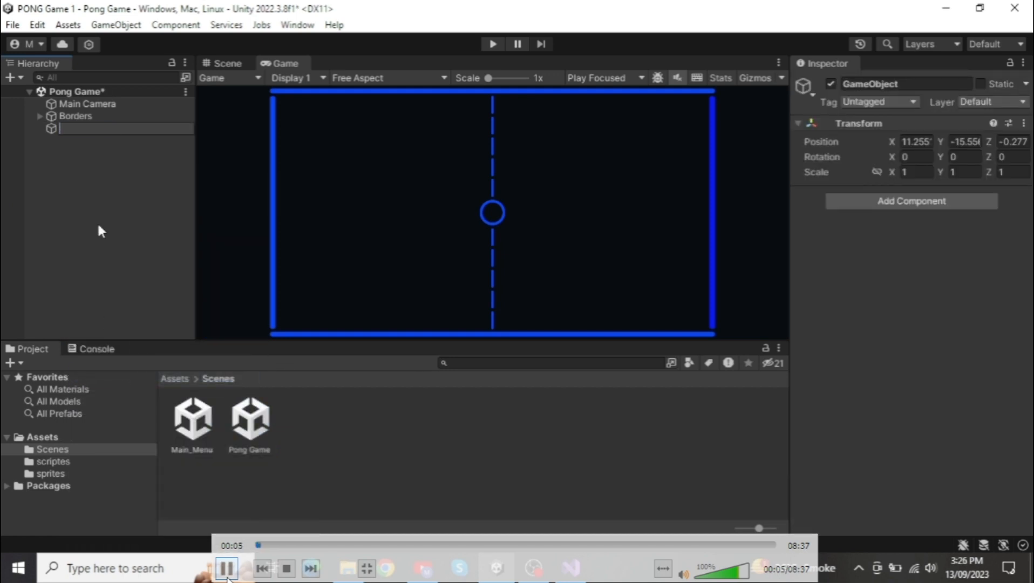
pyautogui.press('Return')
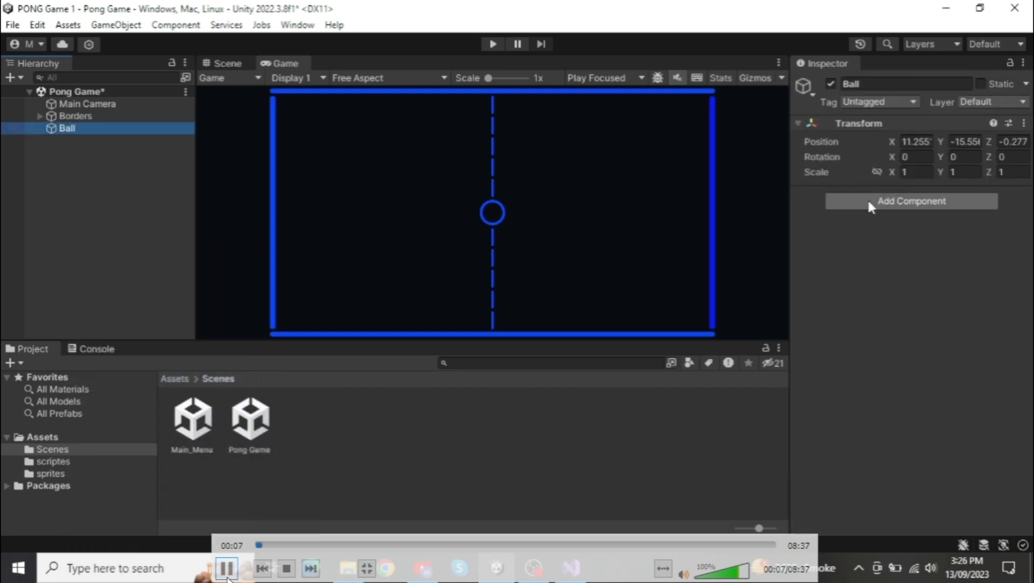
pyautogui.click(227, 568)
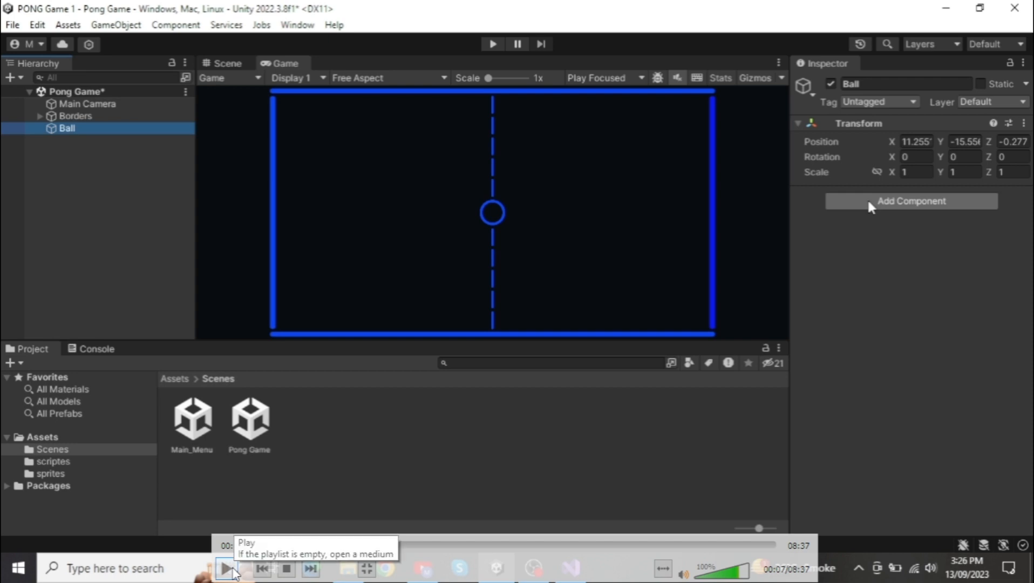
pyautogui.click(233, 569)
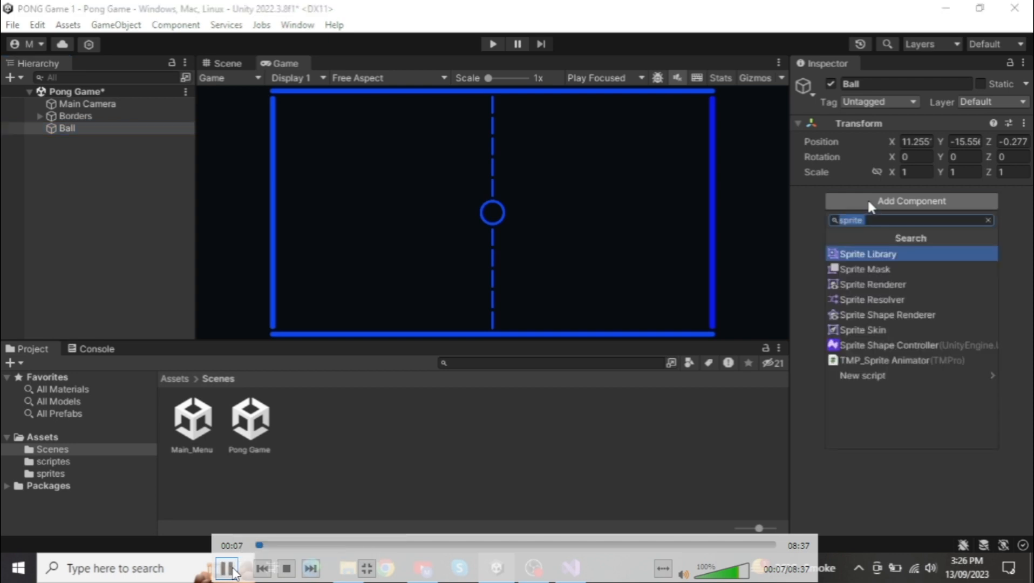
pyautogui.click(228, 569)
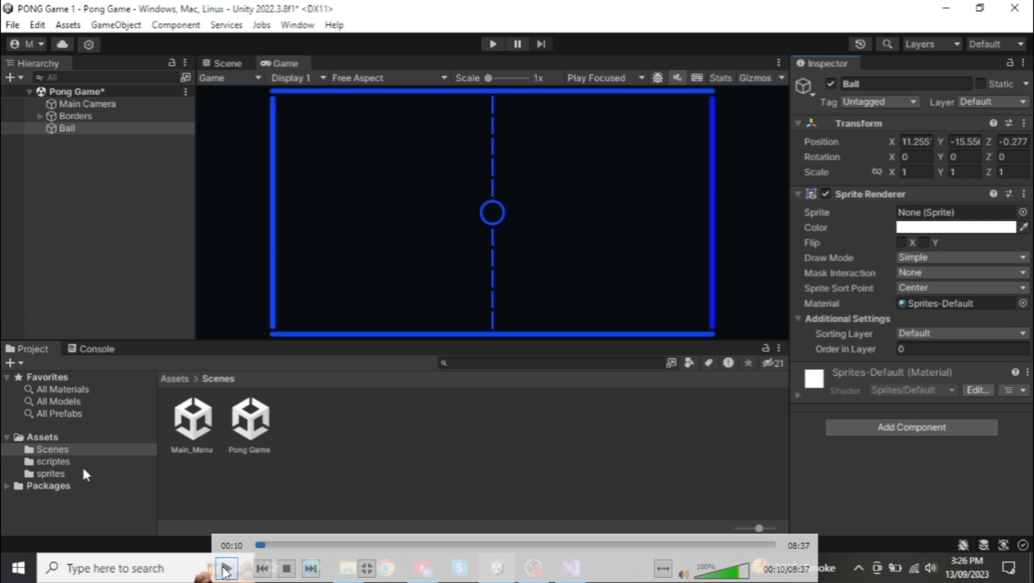
pyautogui.click(226, 568)
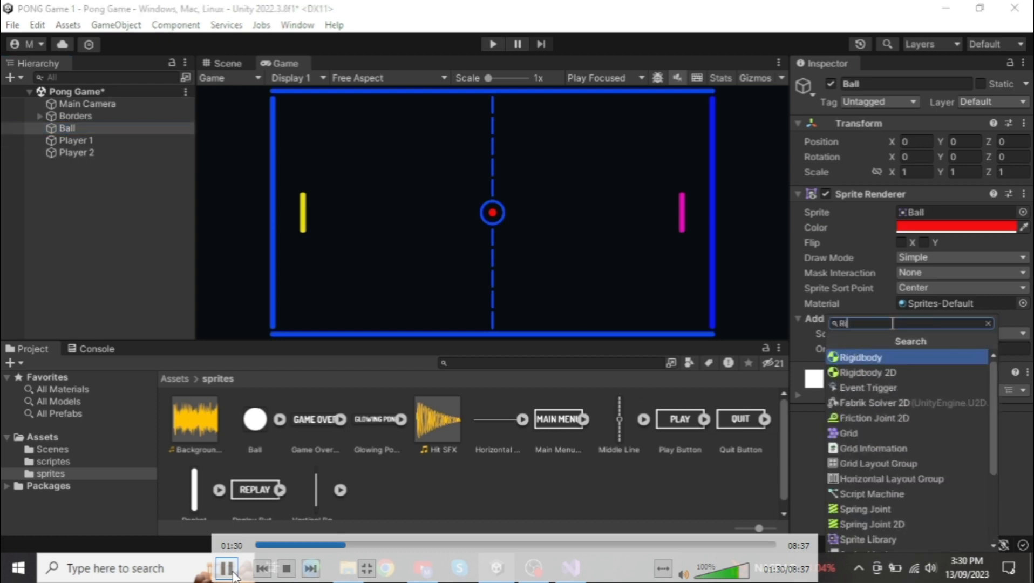
pyautogui.click(227, 568)
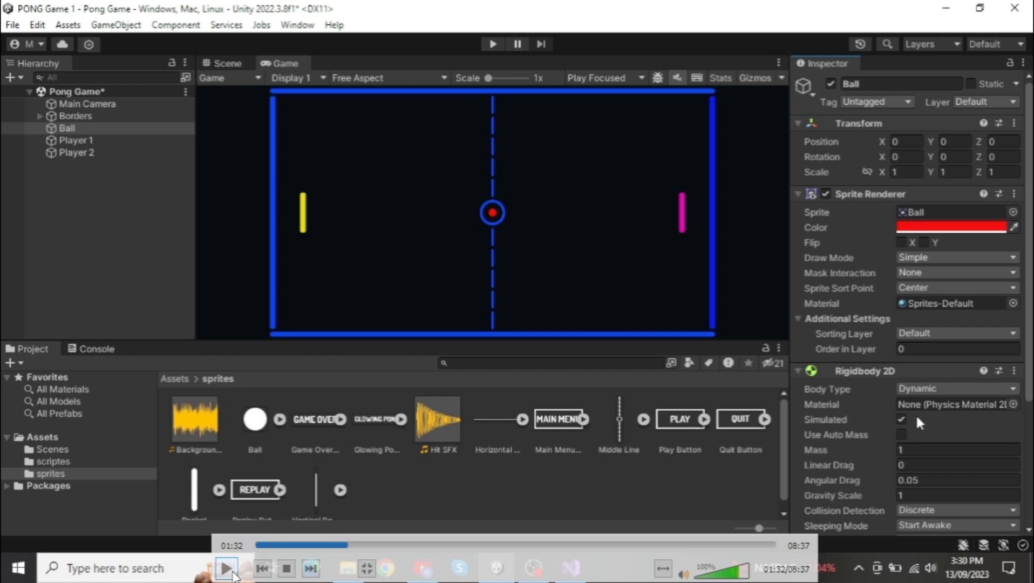
pyautogui.click(233, 574)
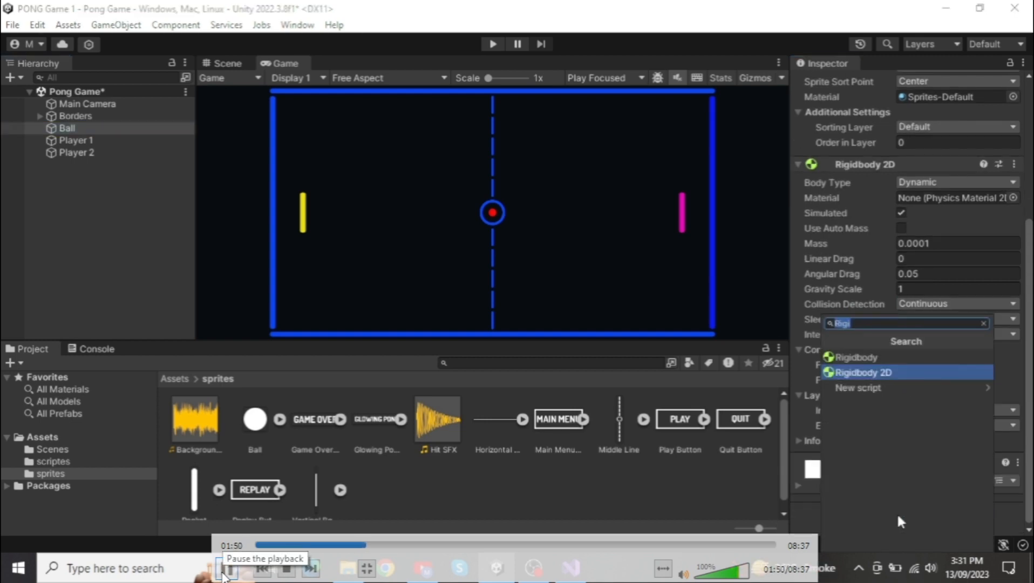
pyautogui.click(226, 569)
pyautogui.click(226, 570)
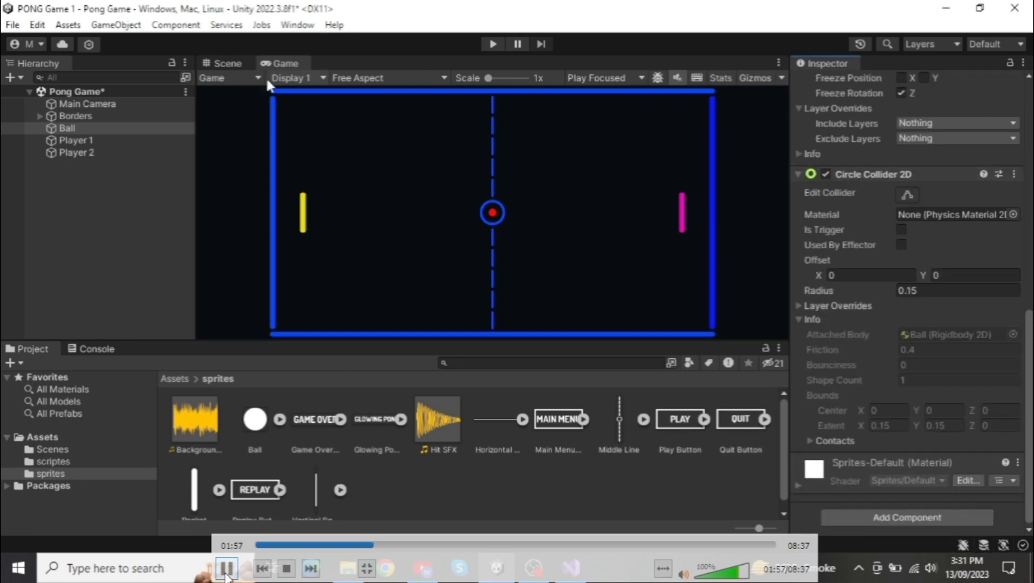
pyautogui.click(226, 569)
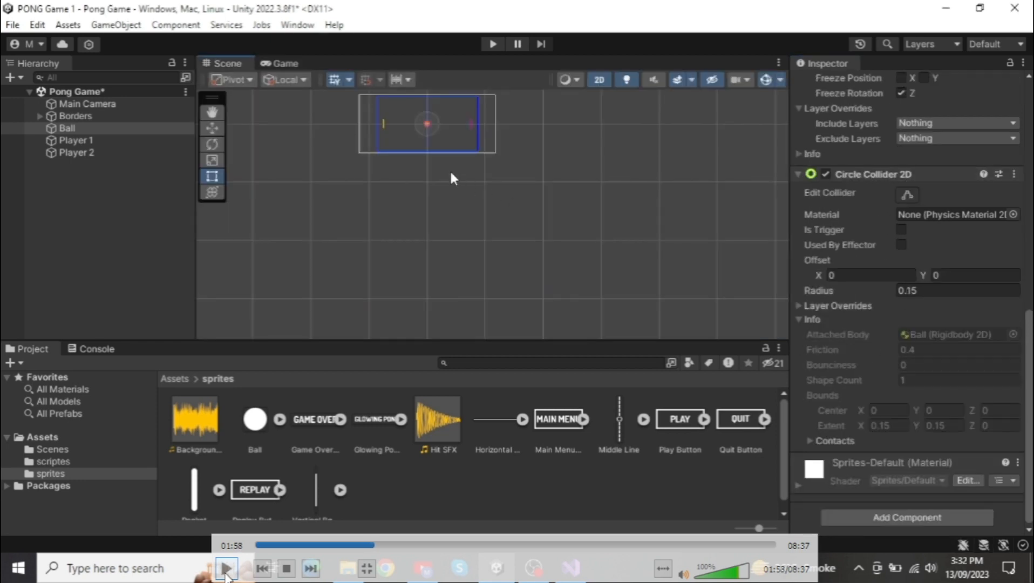
pyautogui.click(225, 570)
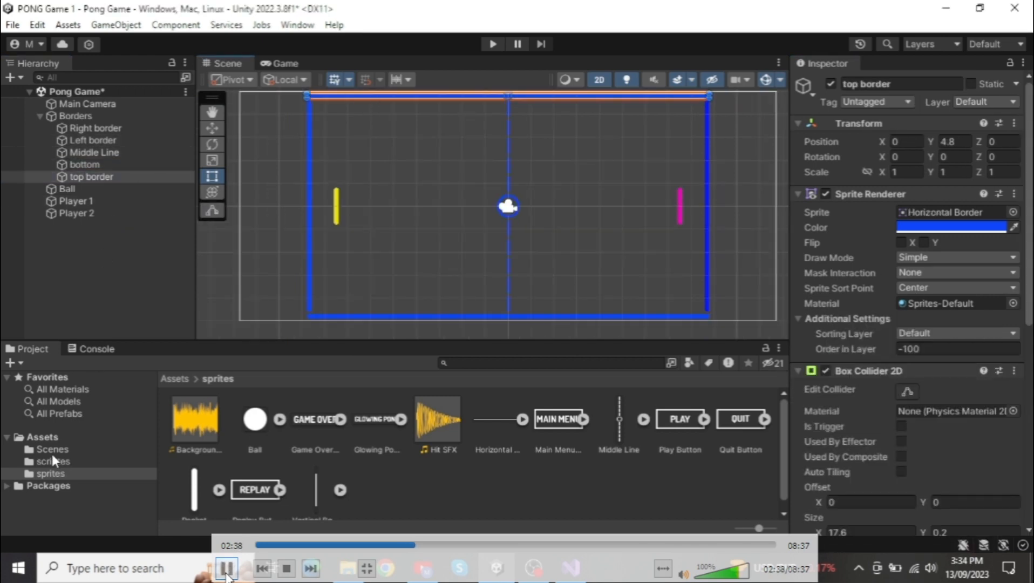
pyautogui.click(227, 574)
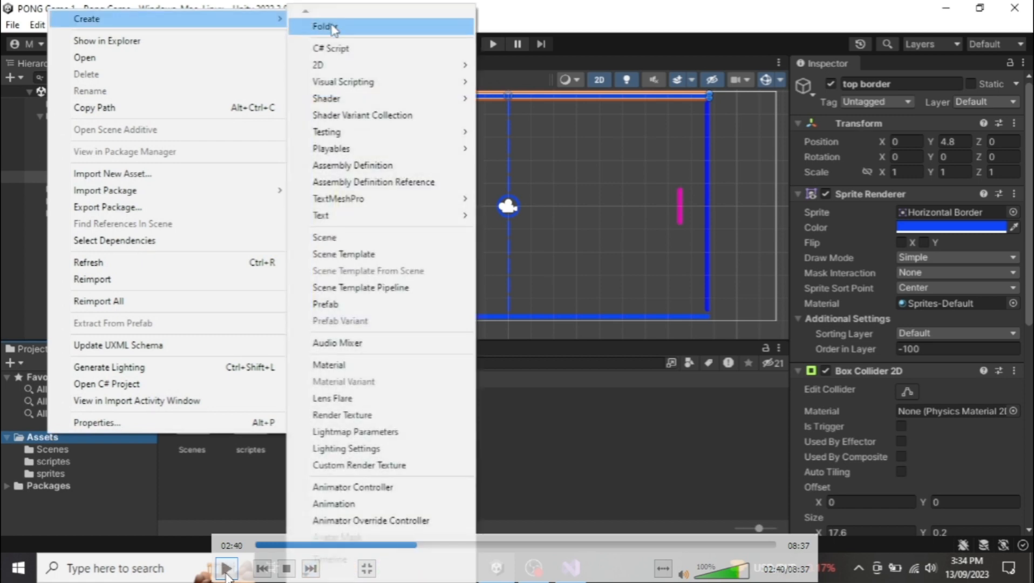
pyautogui.click(226, 570)
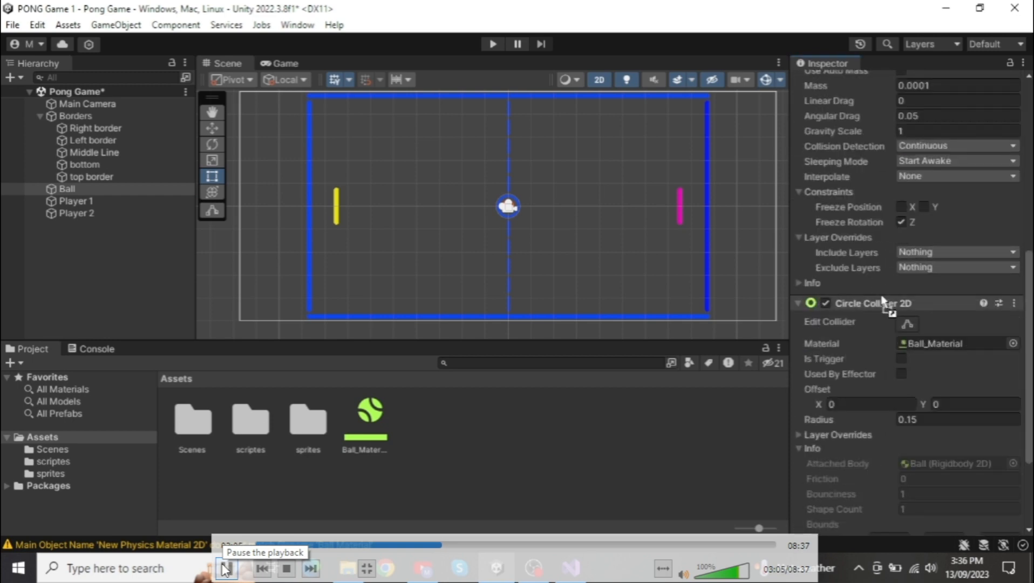
pyautogui.click(226, 568)
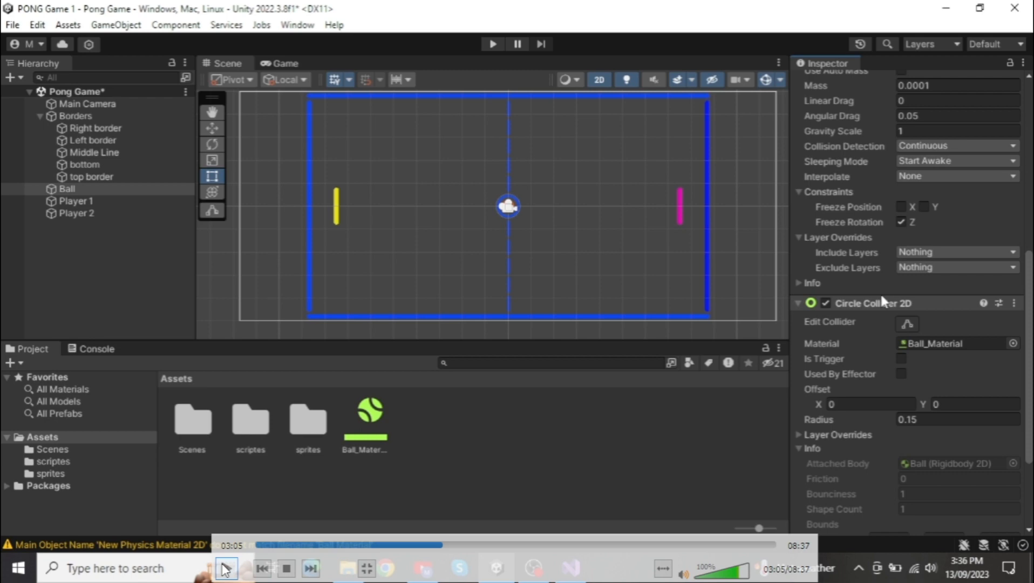
pyautogui.click(225, 568)
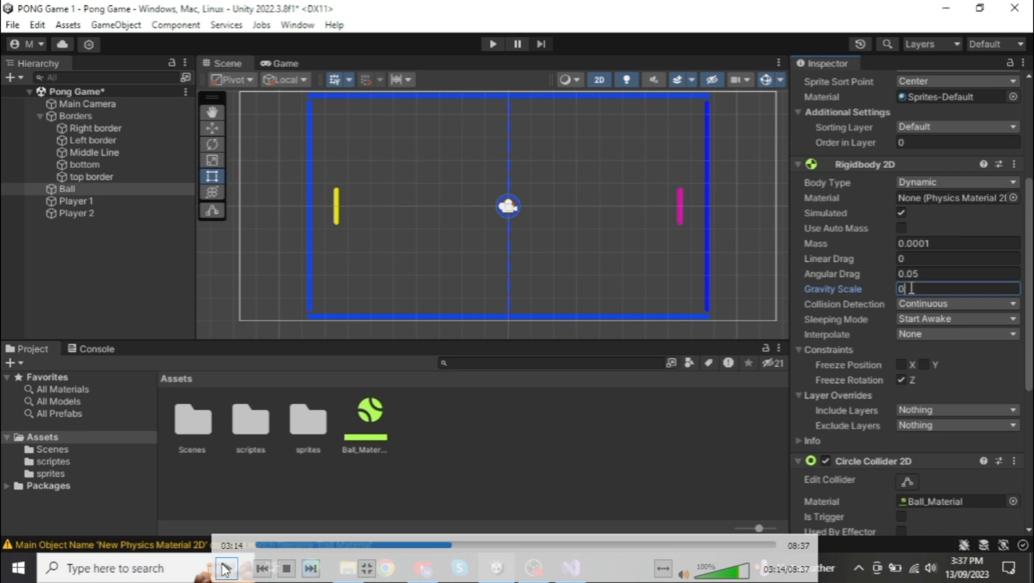
pyautogui.click(225, 568)
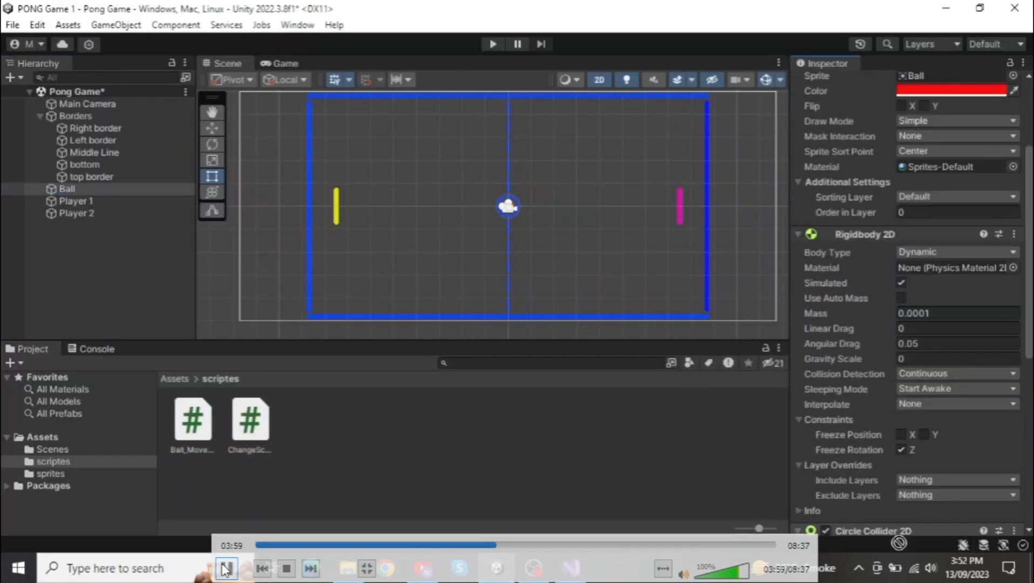
pyautogui.click(226, 568)
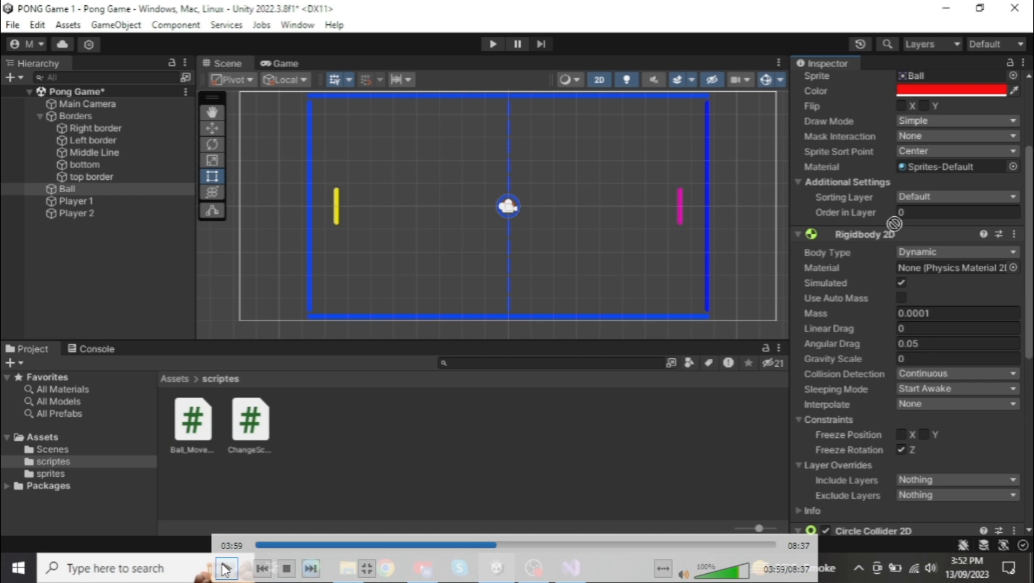
pyautogui.click(225, 568)
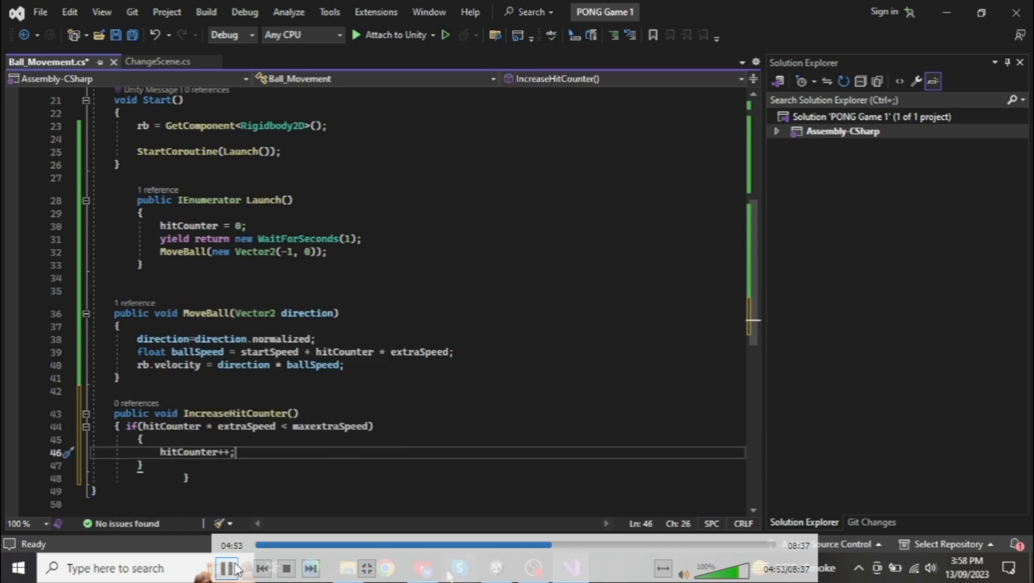
pyautogui.press('Left')
pyautogui.click(233, 570)
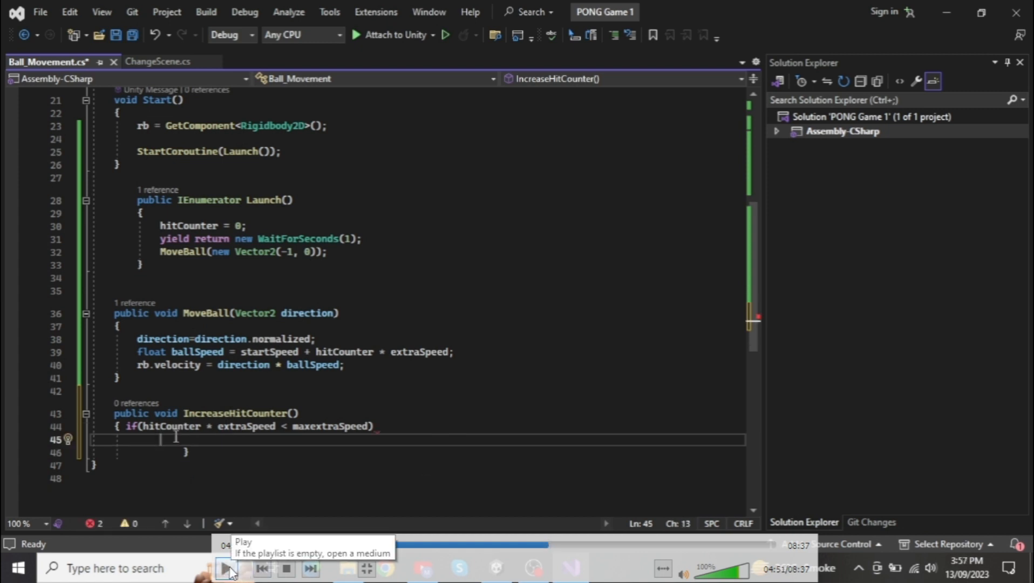
pyautogui.click(227, 570)
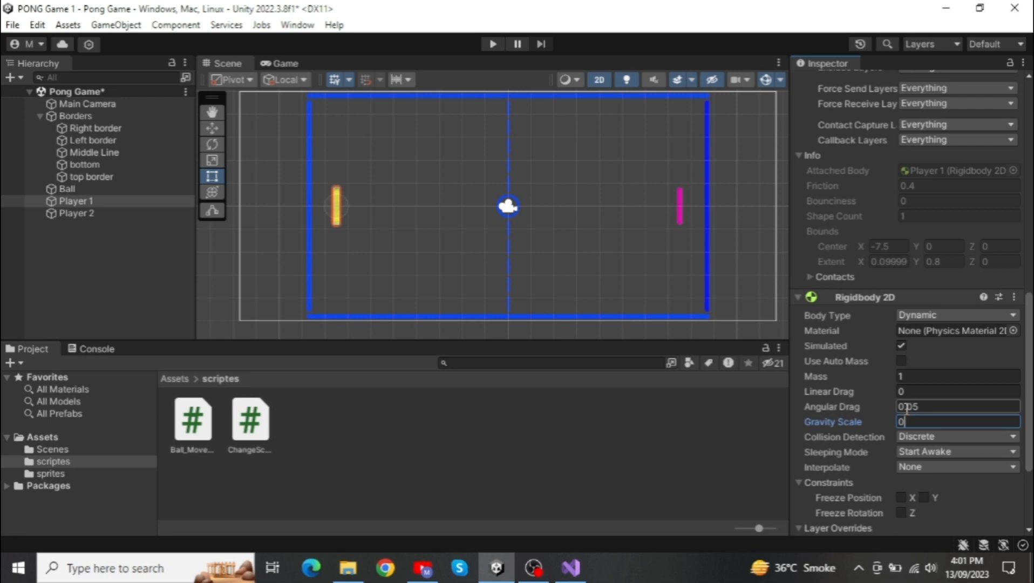
# - Freeze the Z rotation and X position in the constraints of Player 1's Rigidbody 2D
pyautogui.click(901, 514)
pyautogui.click(902, 498)
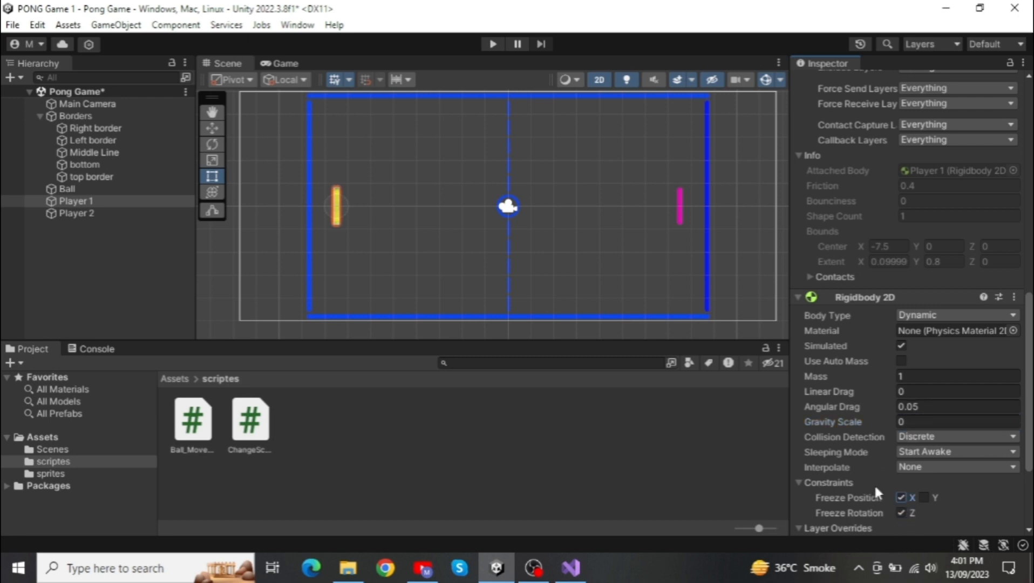
# - Add a Rigidbody 2D component to Player 2
pyautogui.click(59, 215)
pyautogui.click(896, 526)
pyautogui.click(904, 369)
# - Set Player 2's Rigidbody 2D gravity scale to 0 and freeze its X position and Z rotation
pyautogui.scroll(-3, 917, 448)
pyautogui.click(918, 467)
pyautogui.write('0')
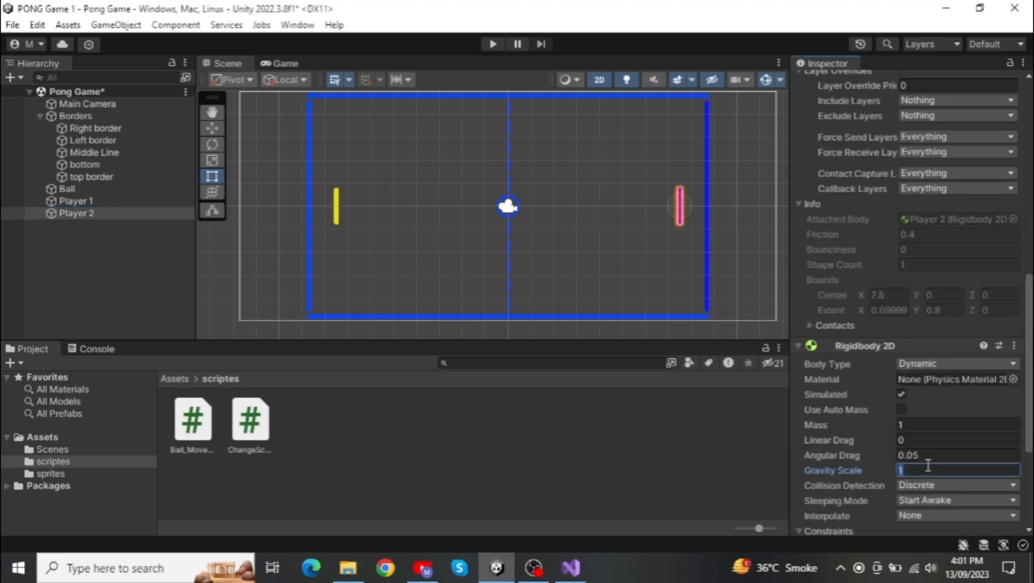
pyautogui.scroll(-3, 920, 469)
pyautogui.click(901, 480)
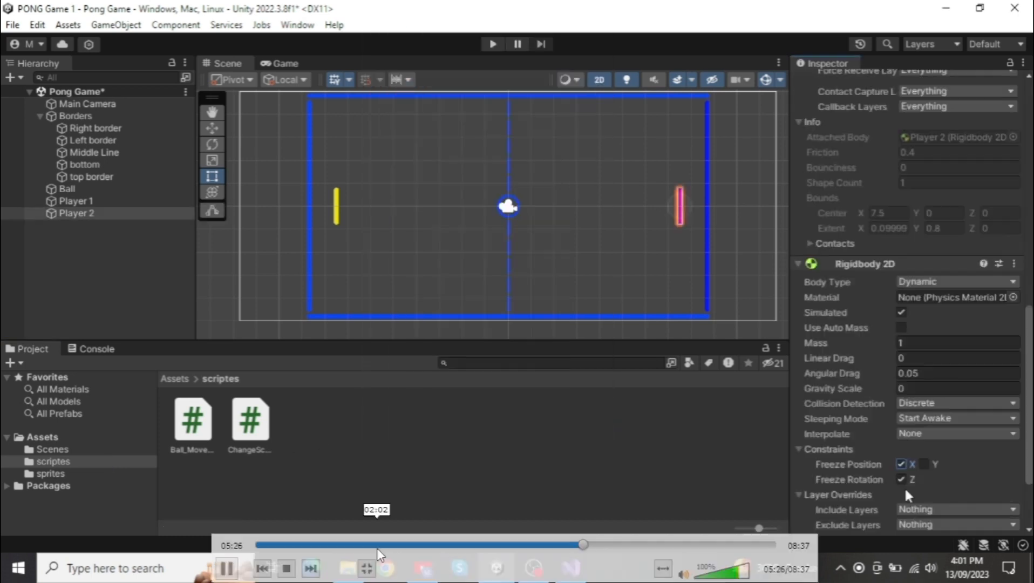
# - Create a new C# script in the scriptes folder
pyautogui.rightClick(110, 462)
pyautogui.moveTo(410, 27)
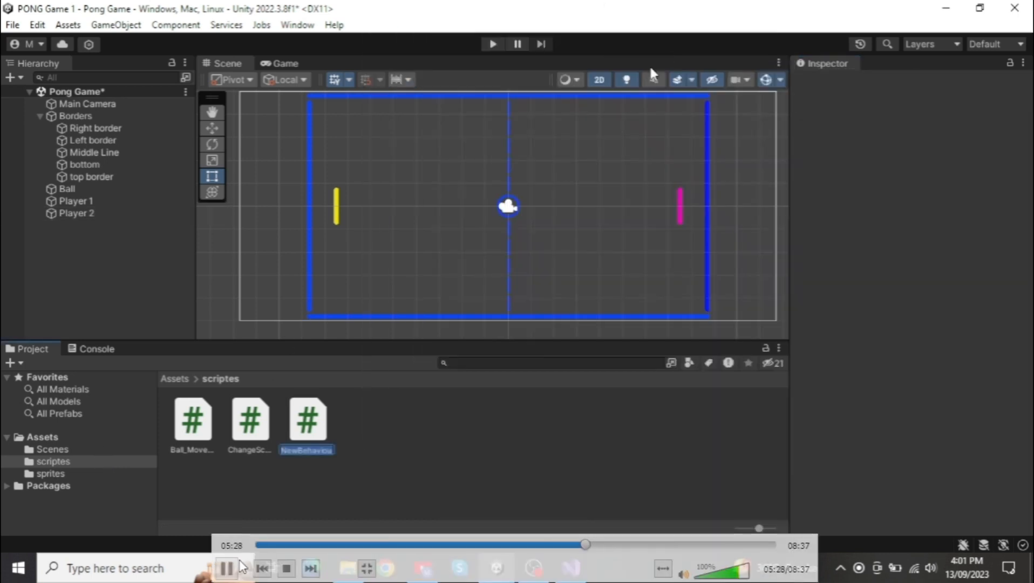
pyautogui.click(227, 568)
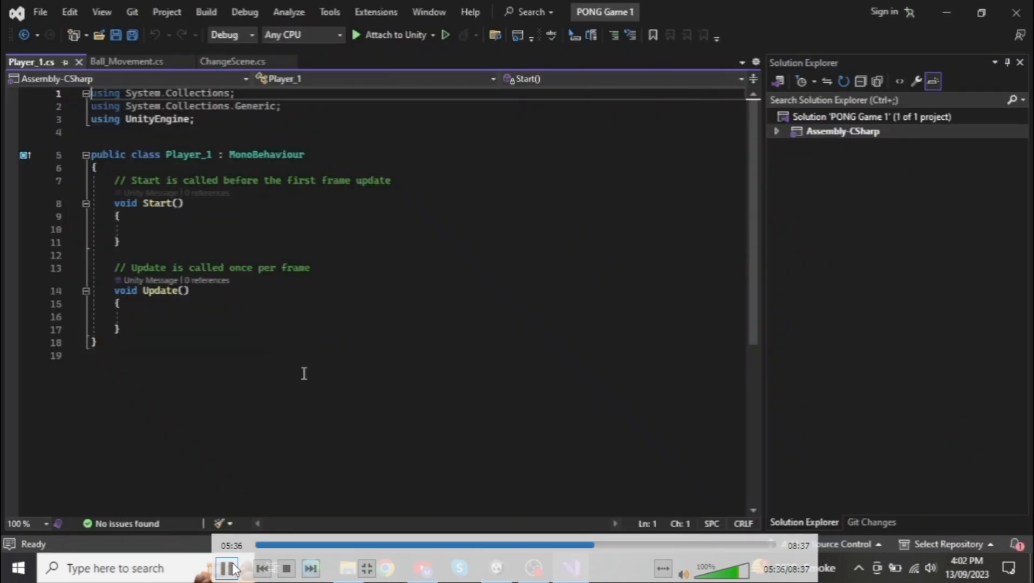
pyautogui.click(232, 569)
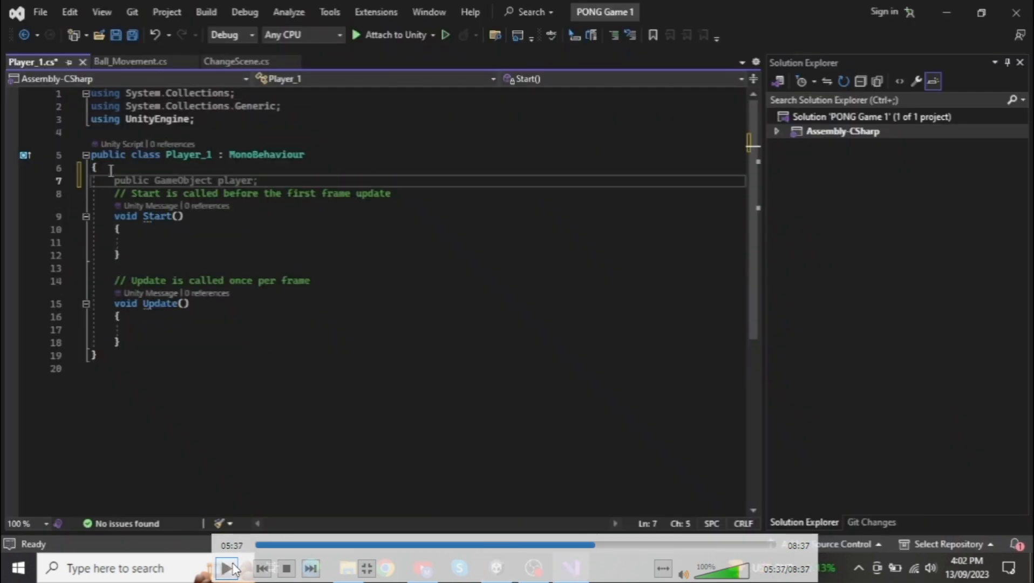
pyautogui.click(228, 569)
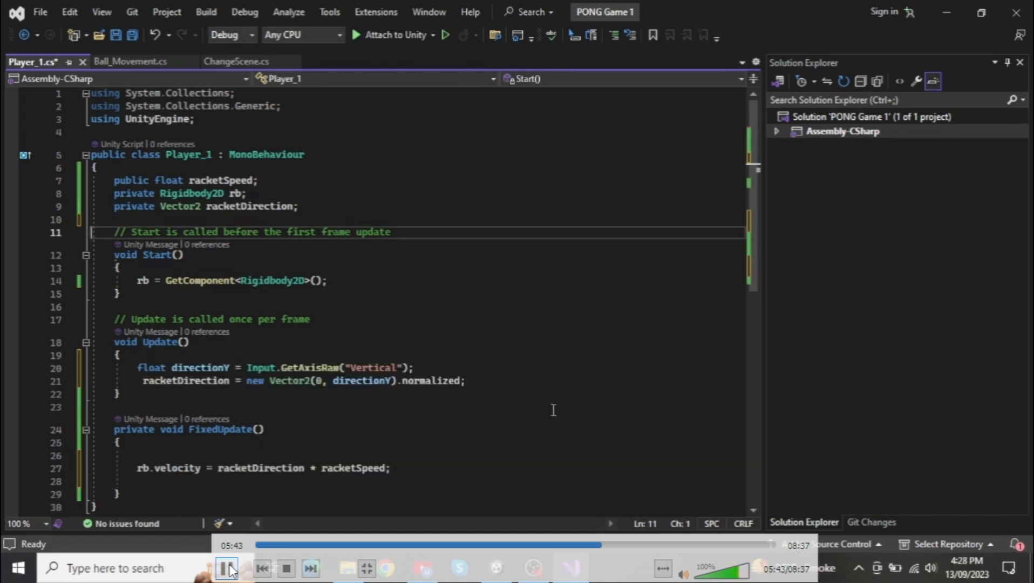
pyautogui.click(227, 569)
pyautogui.click(228, 569)
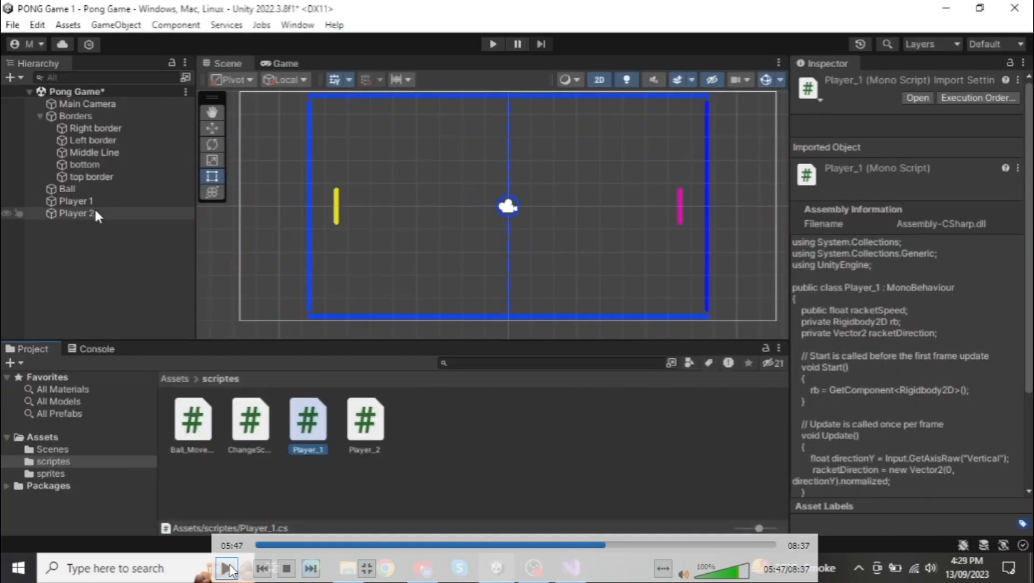
pyautogui.click(227, 569)
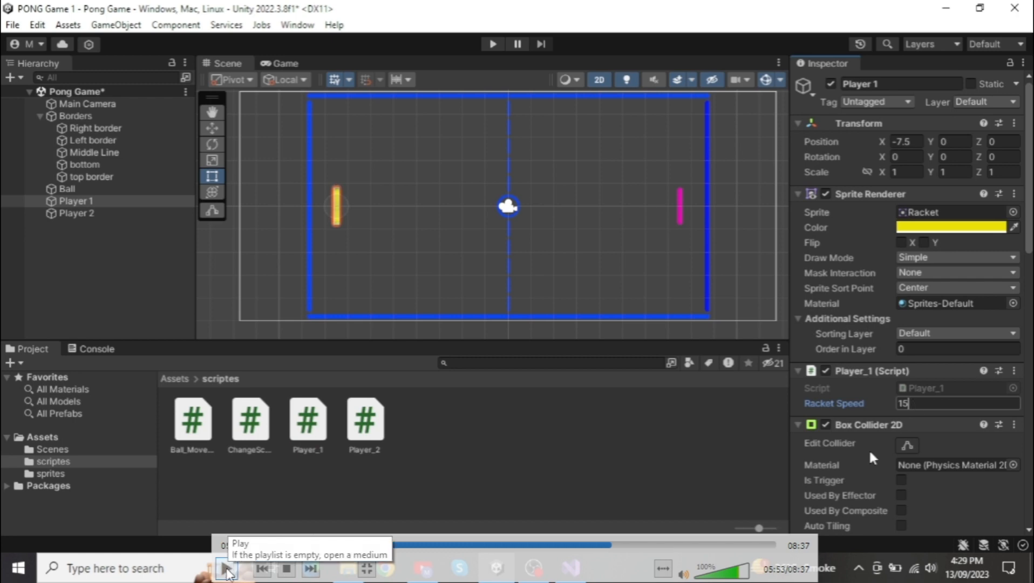
pyautogui.click(227, 570)
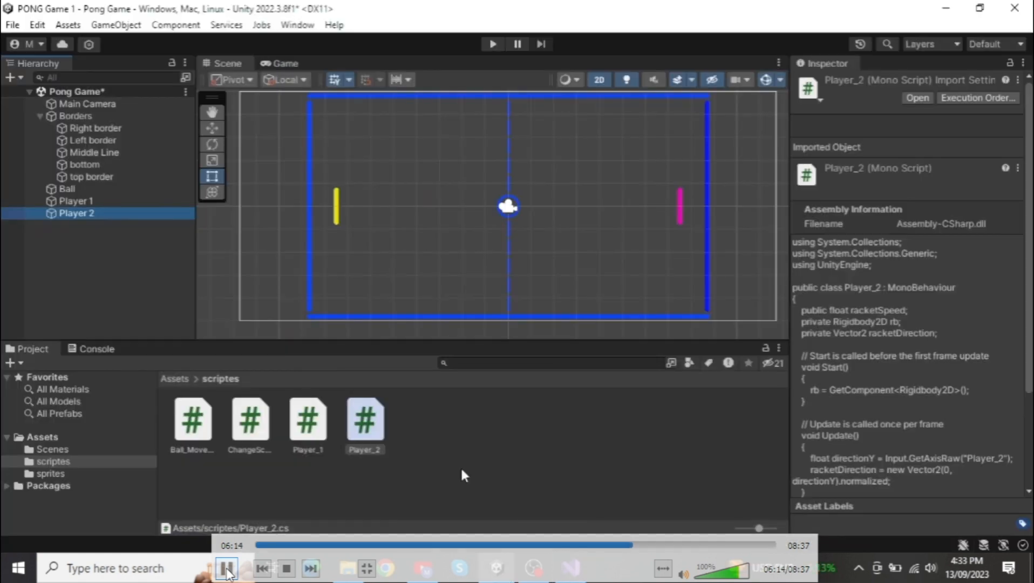
pyautogui.click(226, 568)
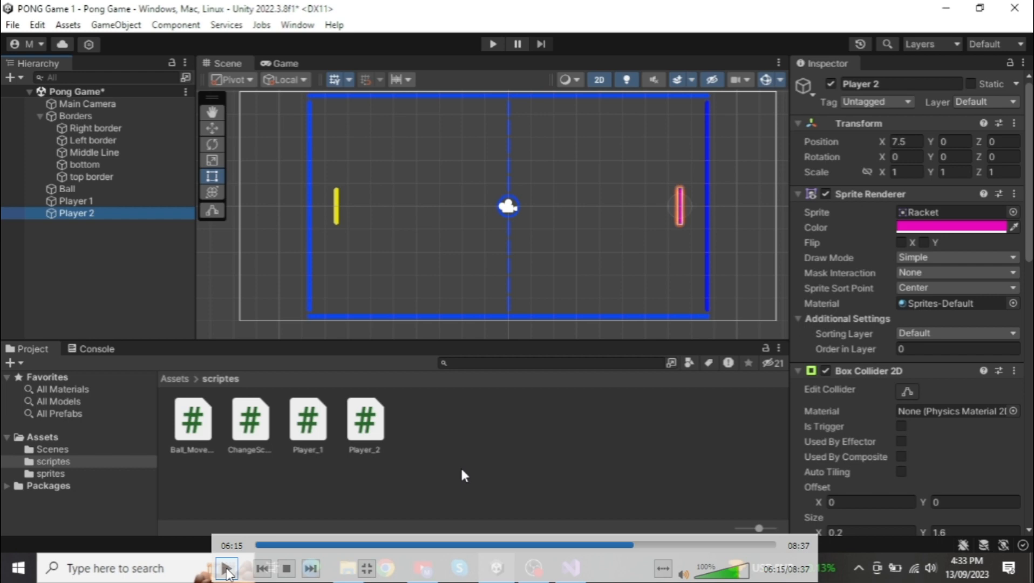
pyautogui.click(226, 569)
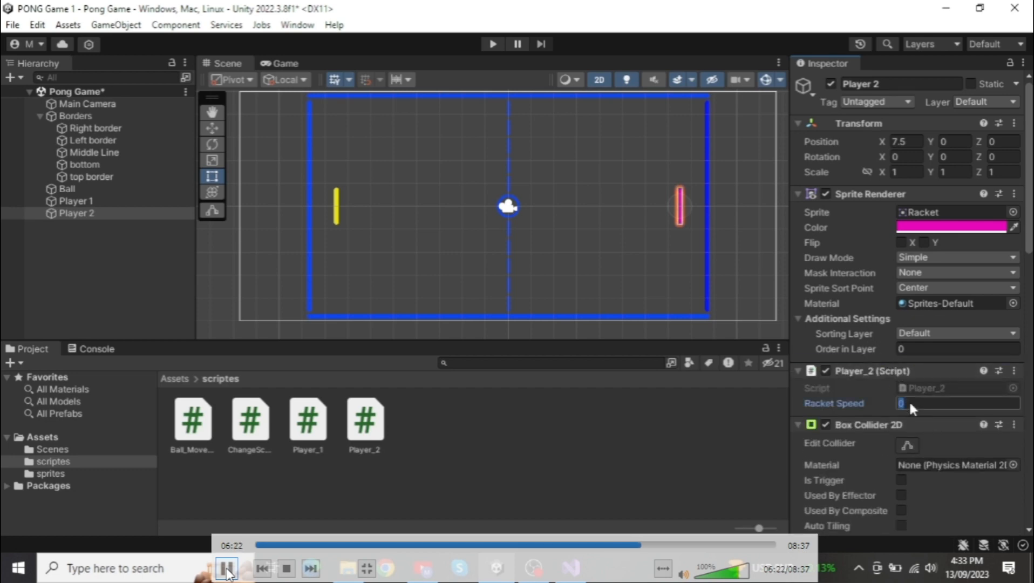
pyautogui.click(227, 569)
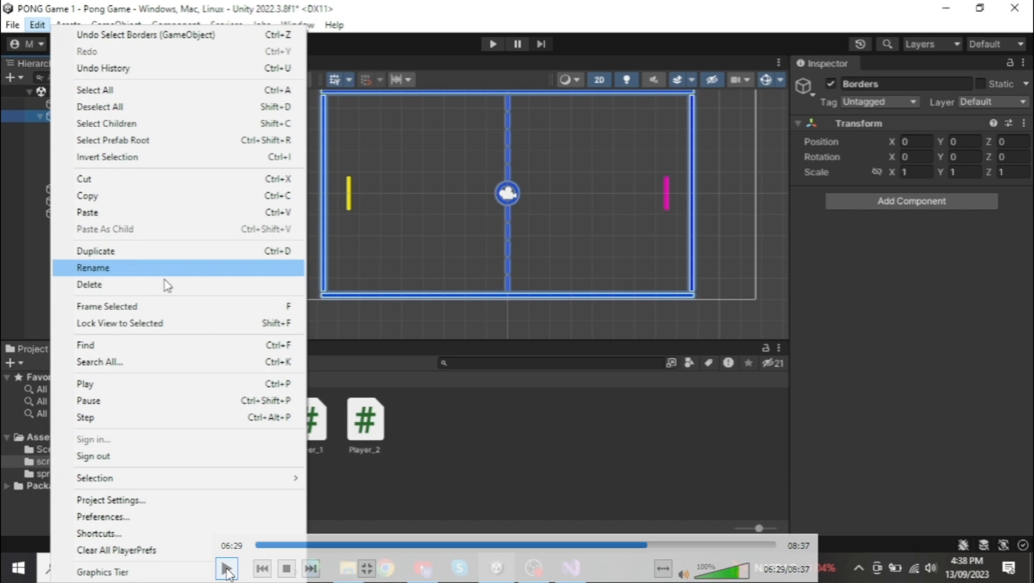
pyautogui.click(227, 569)
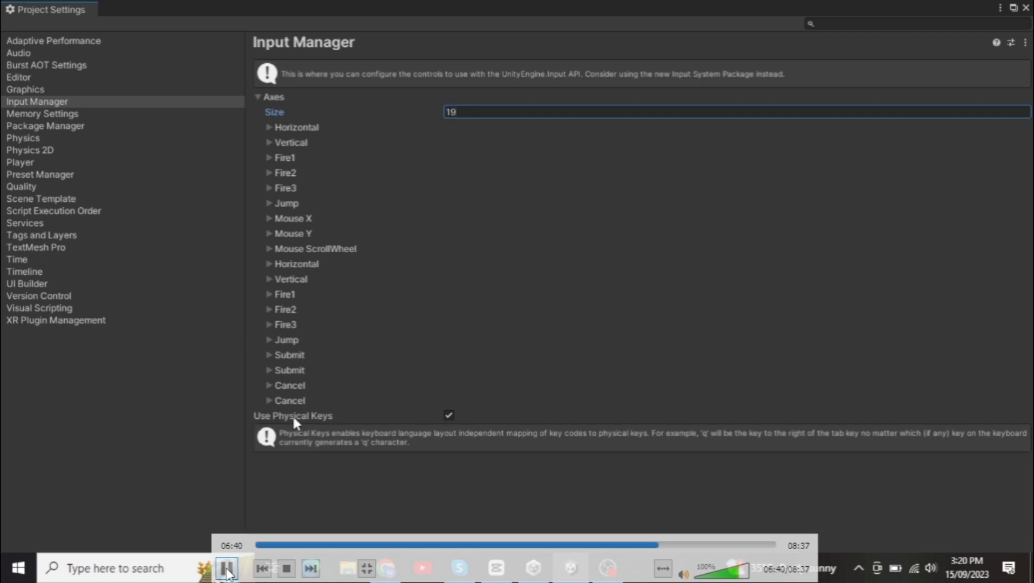
pyautogui.click(227, 568)
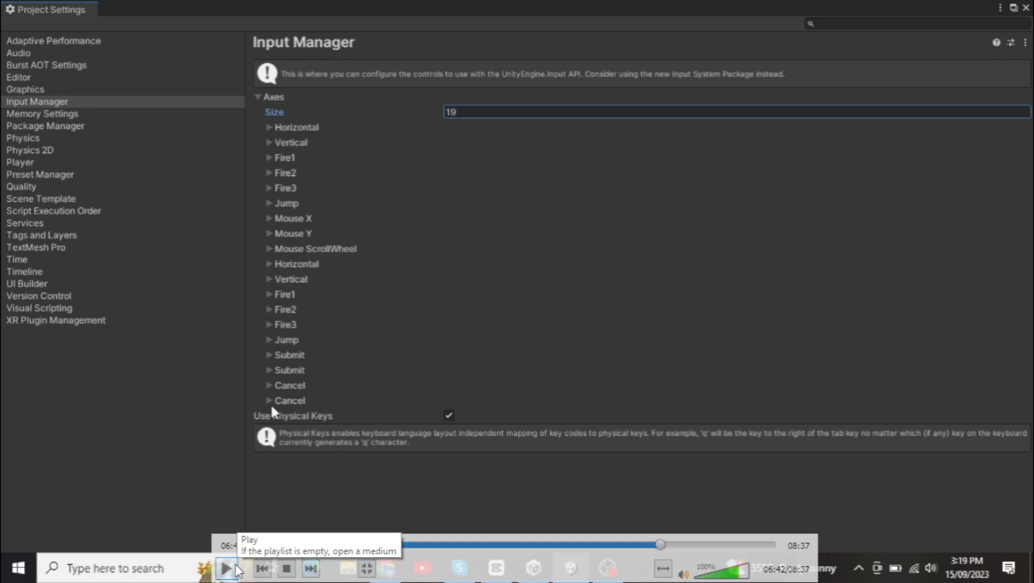
pyautogui.click(226, 569)
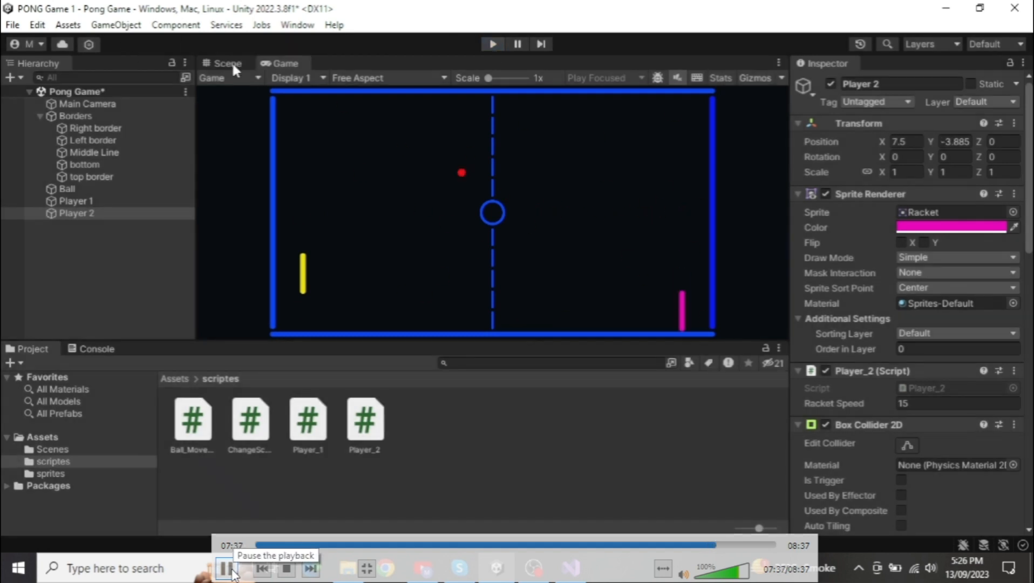
pyautogui.click(226, 568)
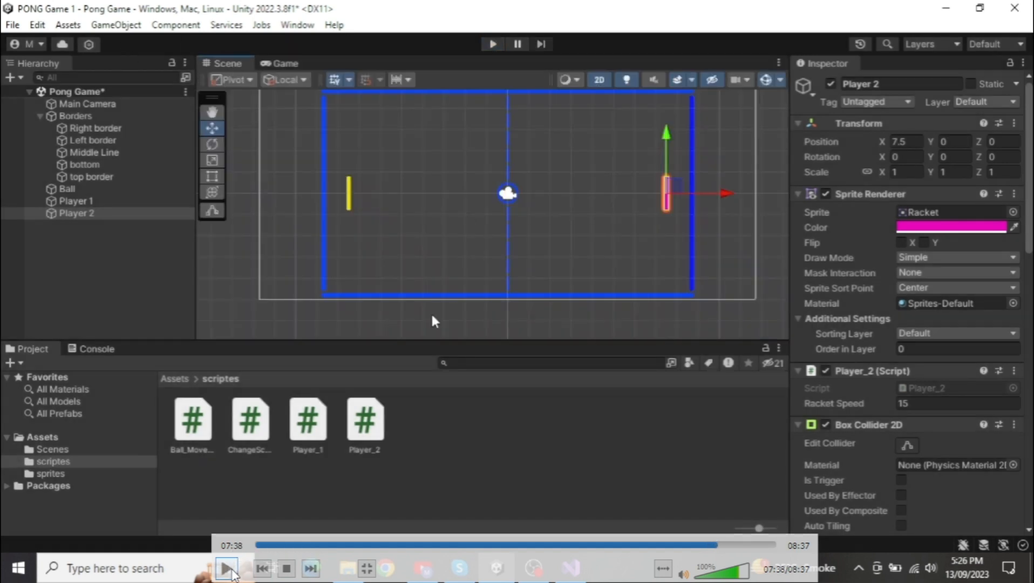
pyautogui.click(227, 568)
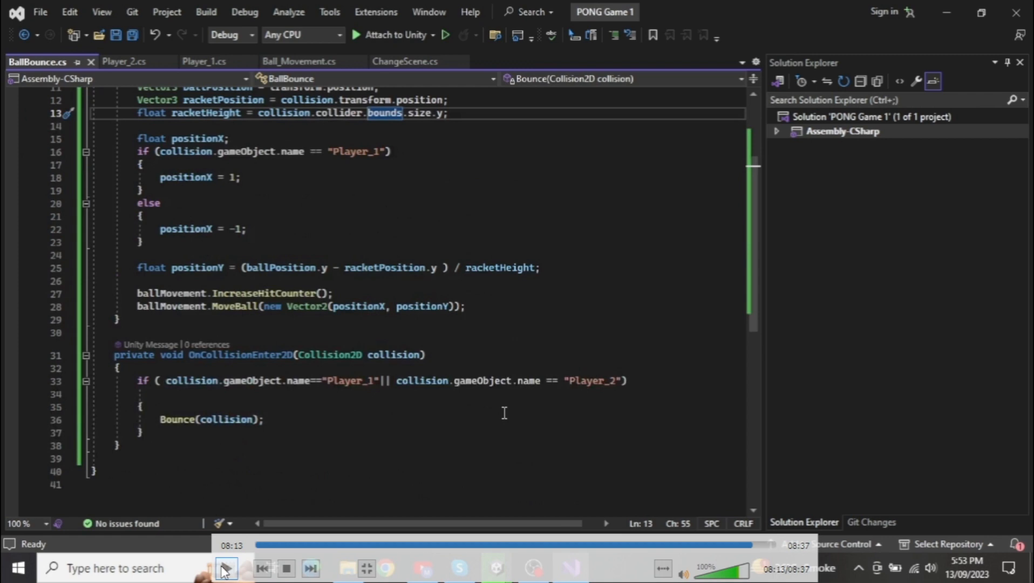
pyautogui.click(225, 569)
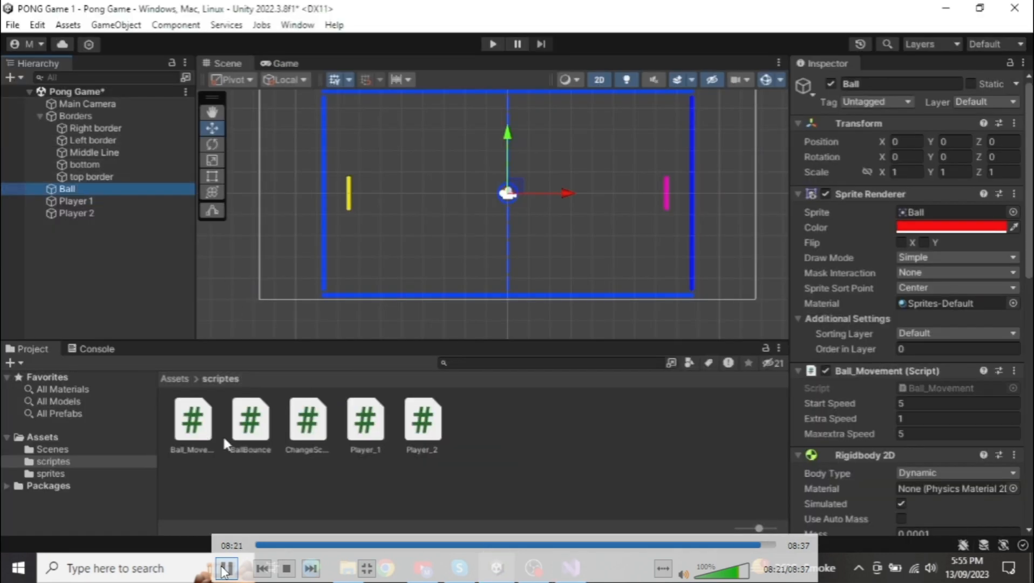
pyautogui.click(225, 569)
pyautogui.click(225, 568)
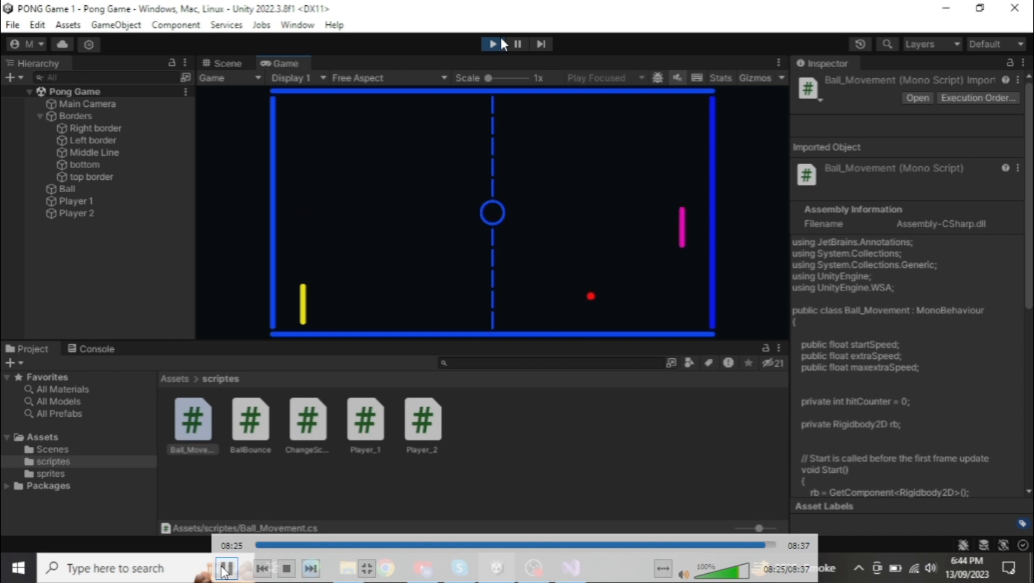
pyautogui.click(225, 569)
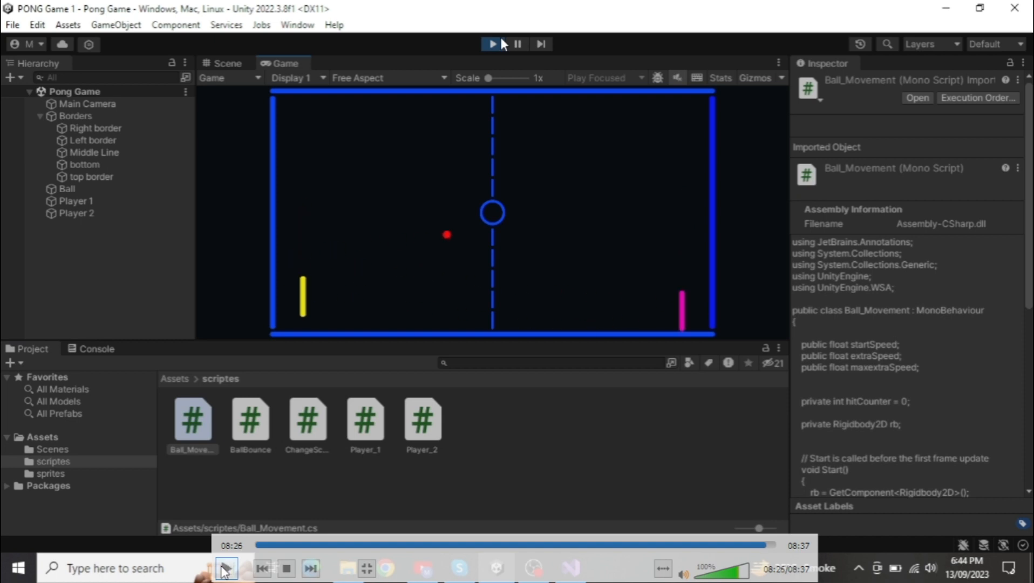
pyautogui.click(225, 569)
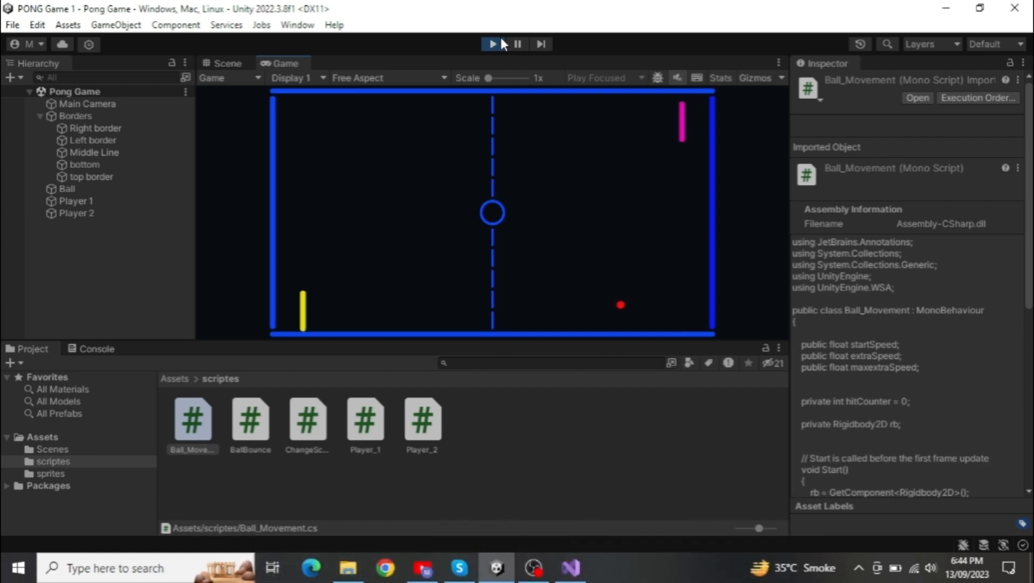
pyautogui.moveTo(682, 483)
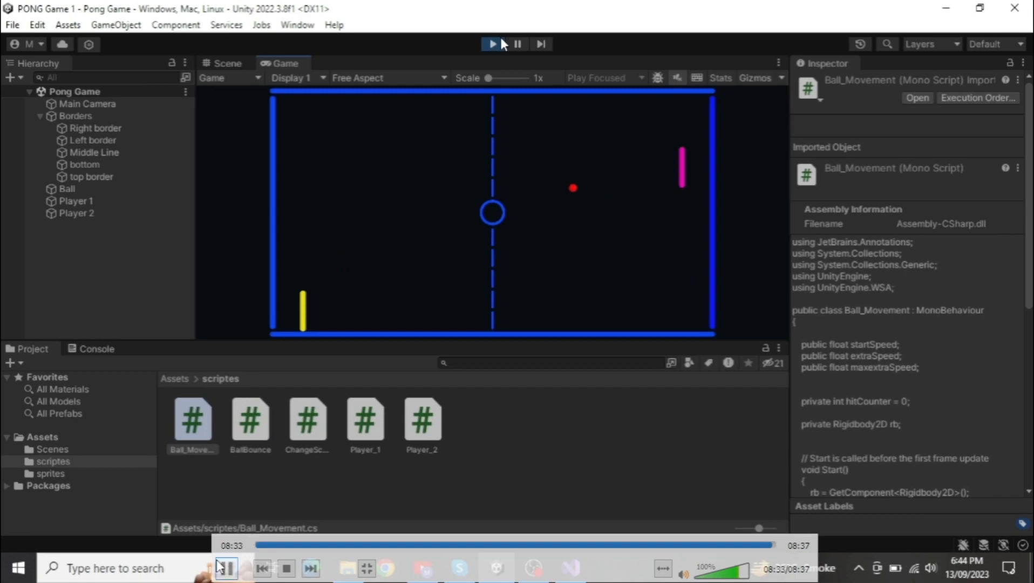